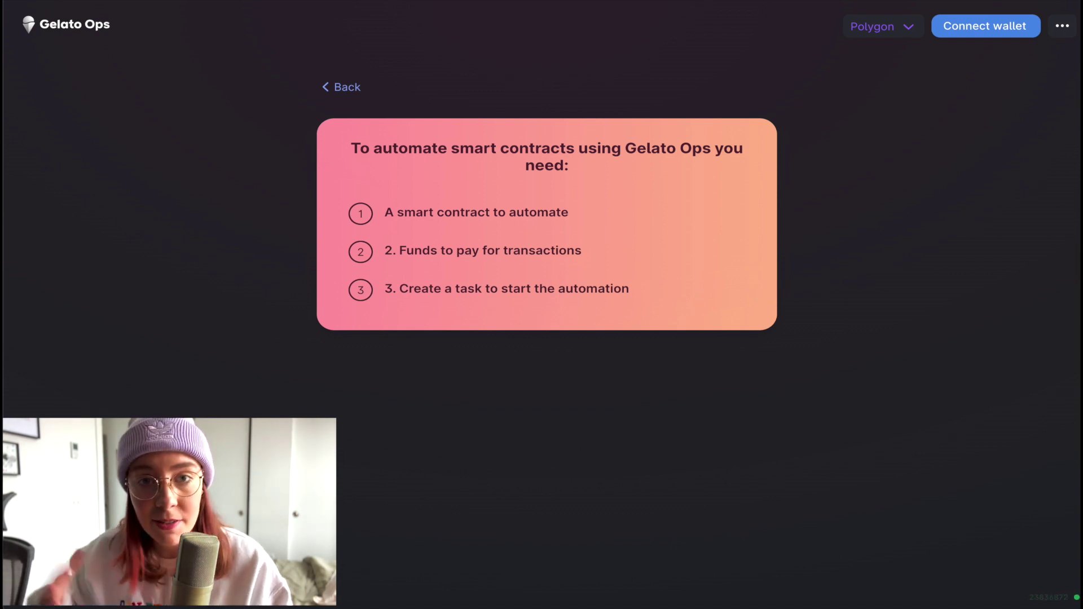
Switch Gelato Ops to the Ropsten network and connect the MetaMask Ropsten account
{"action": "left_click", "coordinate": [907, 30]}
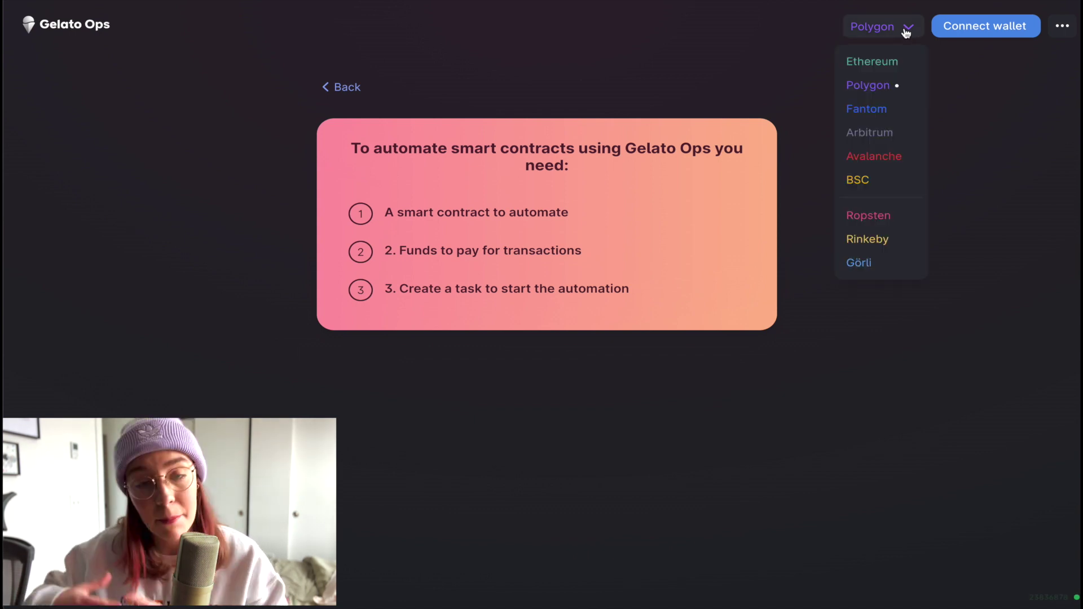
{"action": "left_click", "coordinate": [876, 220]}
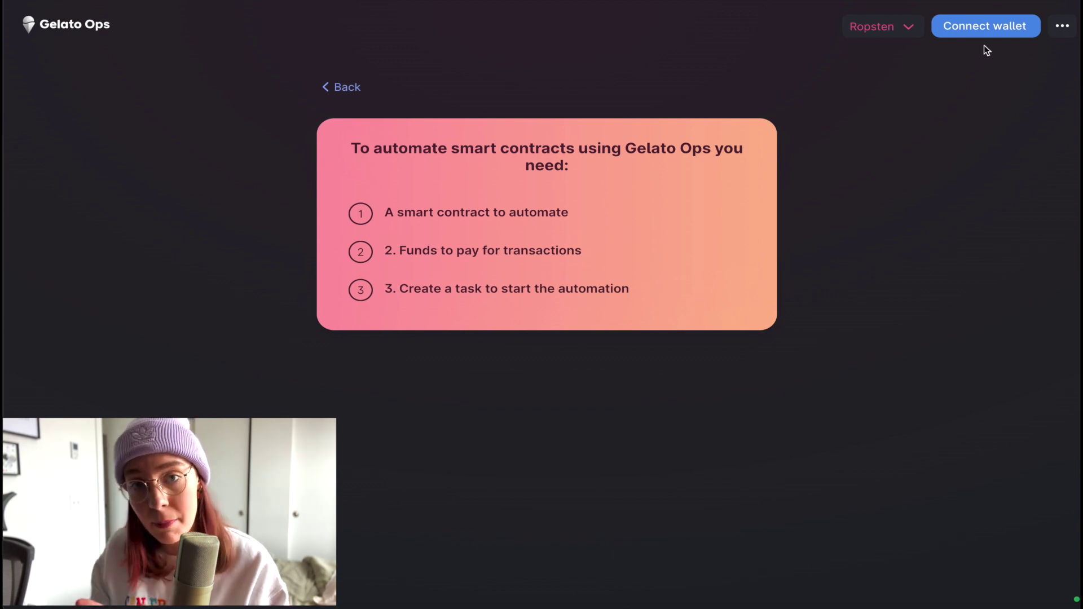
{"action": "left_click", "coordinate": [984, 26]}
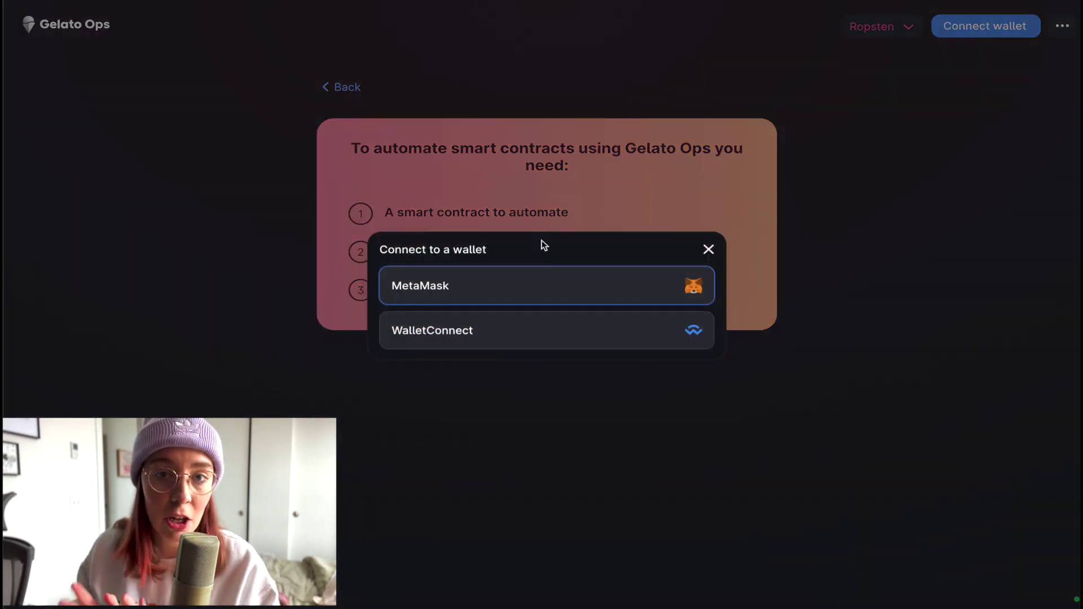
{"action": "left_click", "coordinate": [526, 278]}
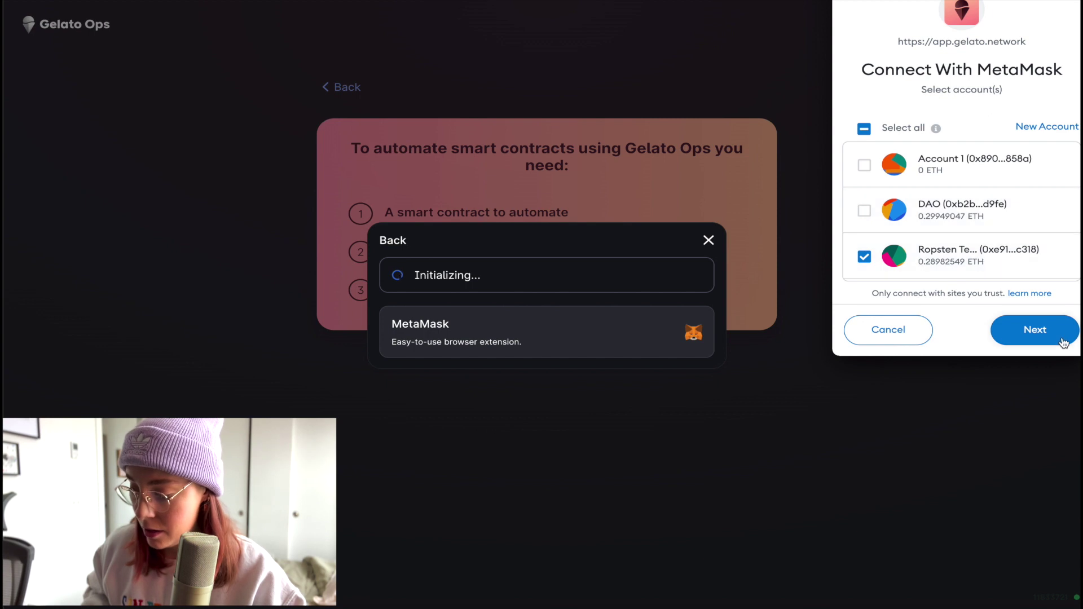
{"action": "left_click", "coordinate": [1062, 340]}
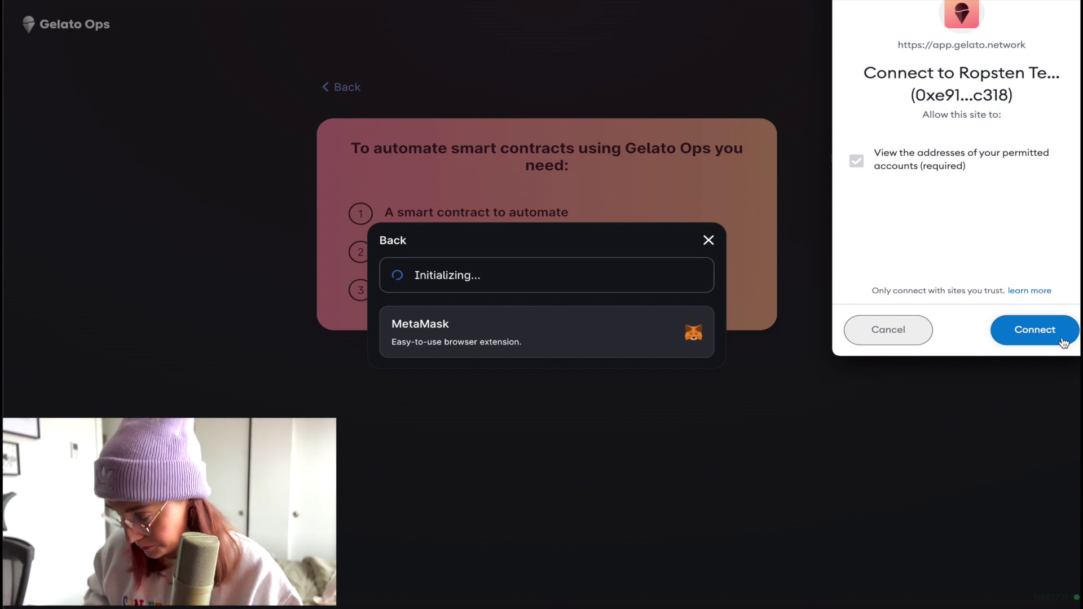
{"action": "left_click", "coordinate": [1056, 337]}
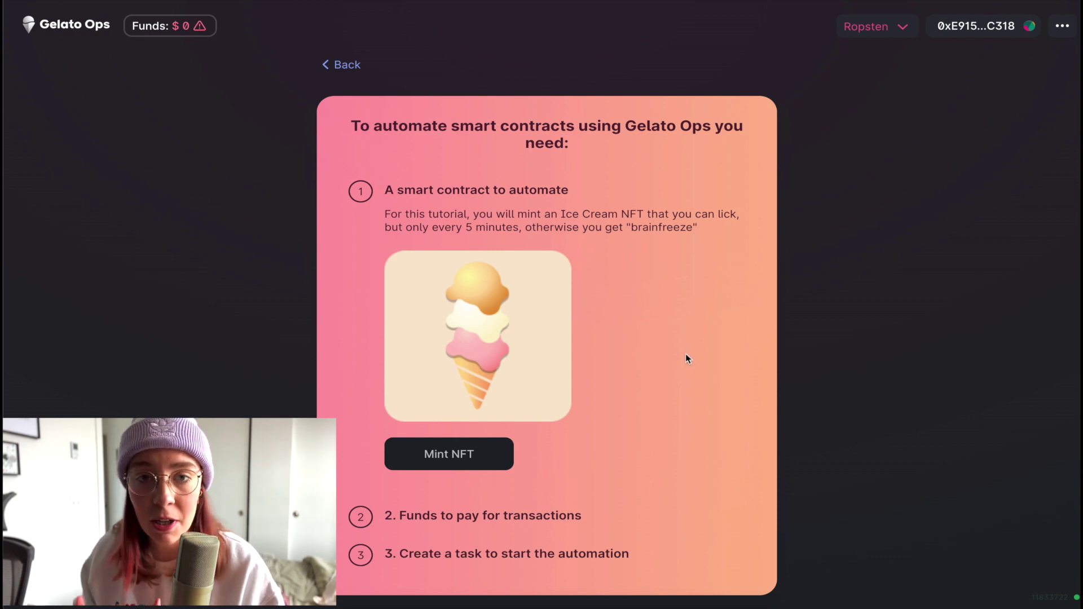
Mint the Ice Cream NFT and confirm the mint transaction in MetaMask
{"action": "scroll", "coordinate": [685, 354], "scroll_direction": "down", "scroll_amount": 1}
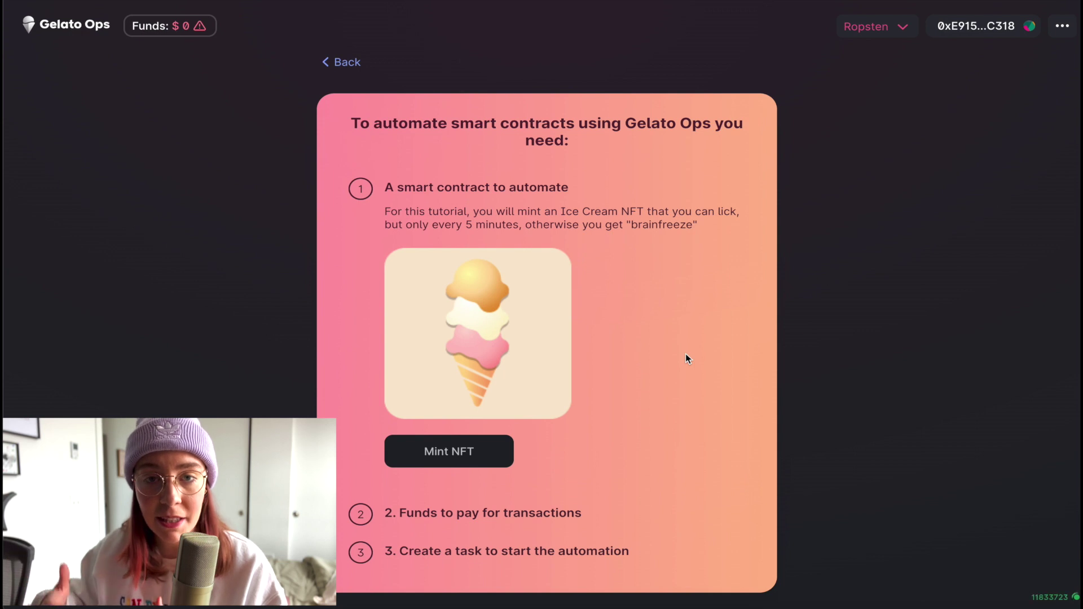
{"action": "scroll", "coordinate": [685, 354], "scroll_direction": "down", "scroll_amount": 1}
{"action": "left_click", "coordinate": [460, 436]}
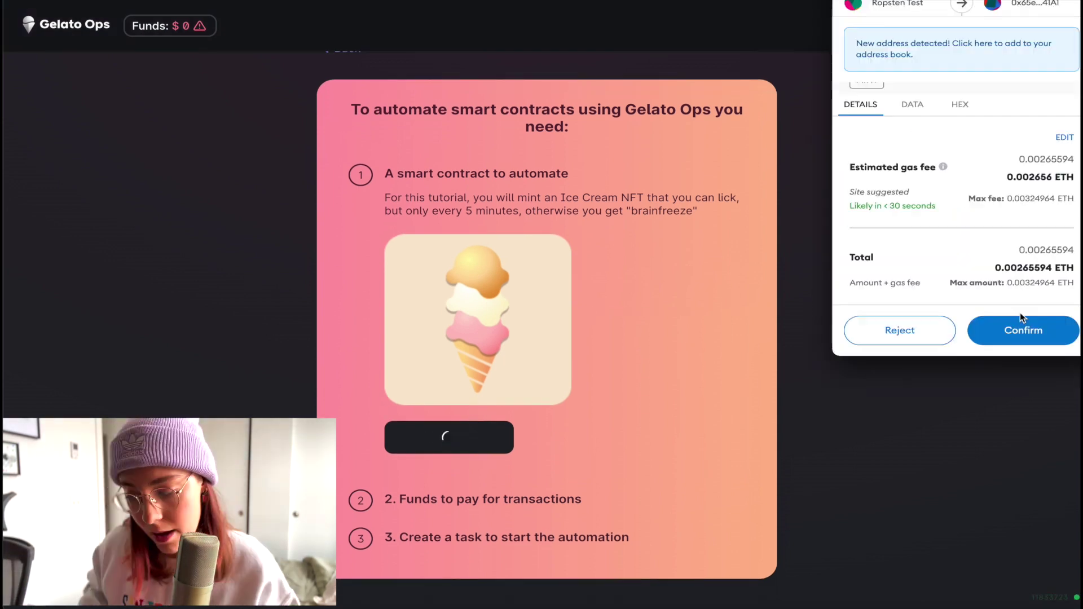
{"action": "left_click", "coordinate": [1013, 329]}
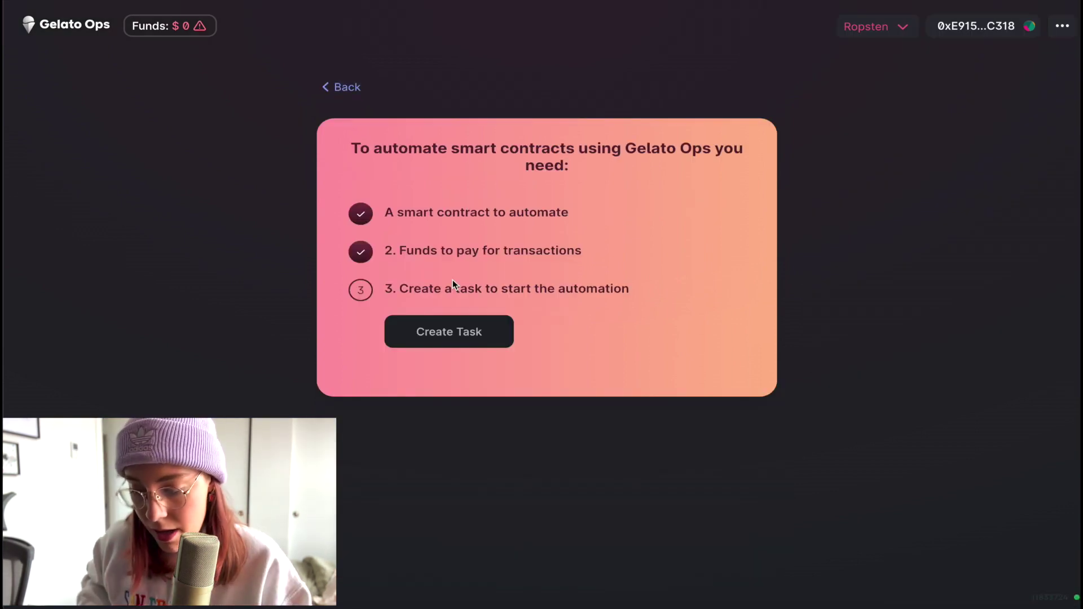
Start a new task with the pasted Ice Cream NFT contract address and function lick(uint256 tokenId_)
{"action": "left_click", "coordinate": [453, 331]}
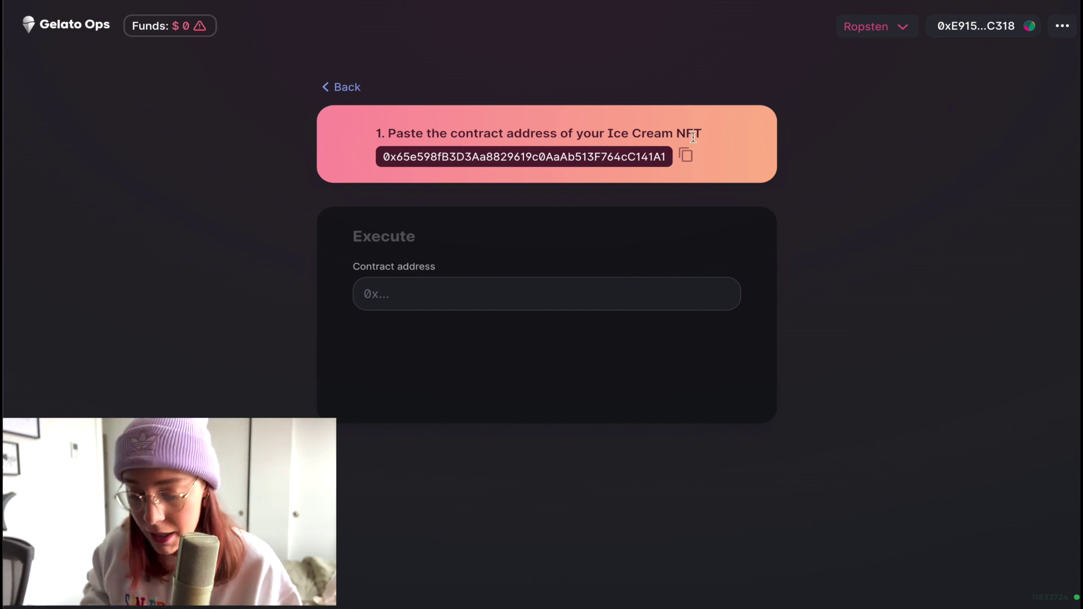
{"action": "left_click", "coordinate": [551, 293]}
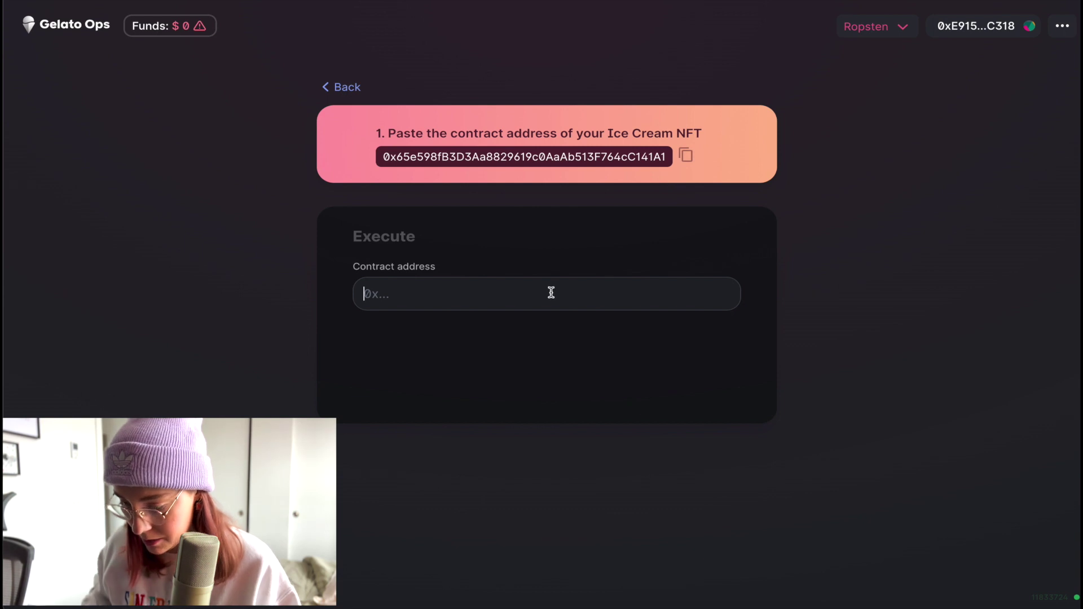
{"action": "type", "text": "0x65e598fB3D3Aa8829619c0AaAb513F764cC141A1"}
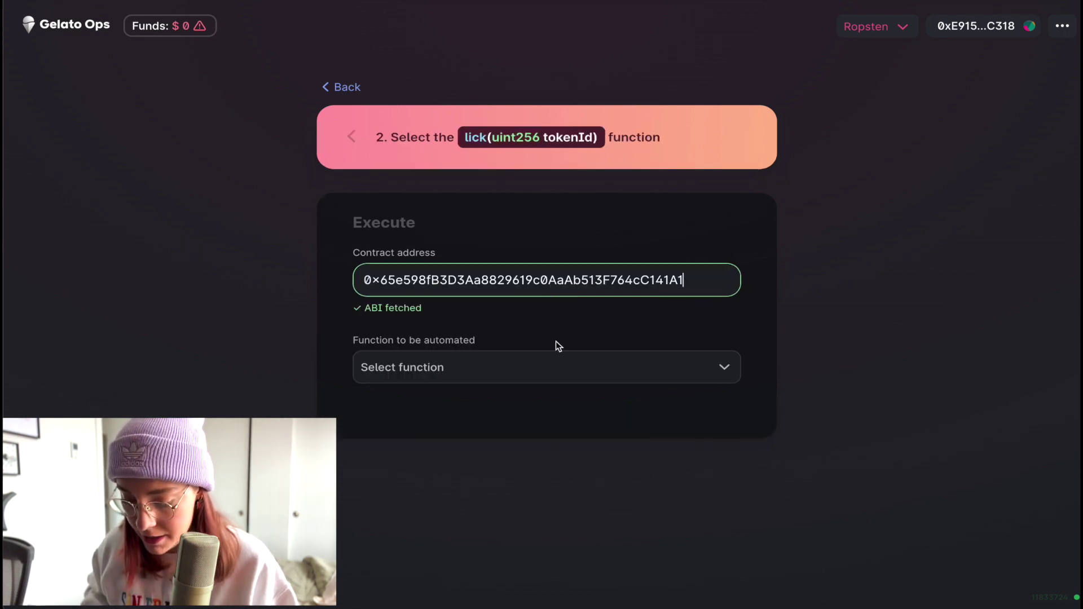
{"action": "left_click", "coordinate": [551, 368]}
{"action": "scroll", "coordinate": [578, 380], "scroll_direction": "down", "scroll_amount": 1}
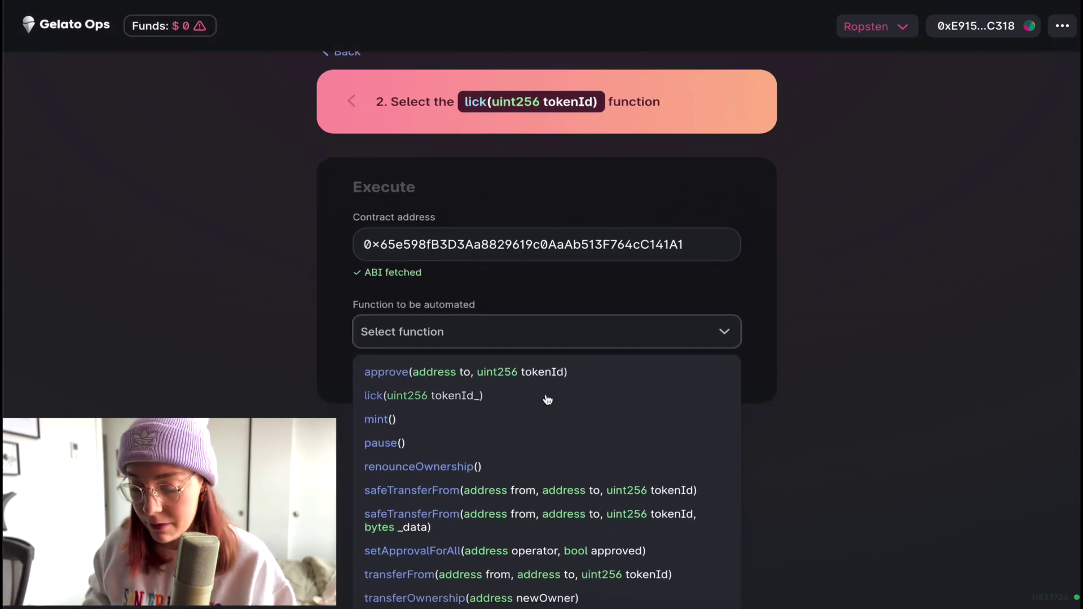
{"action": "scroll", "coordinate": [500, 520], "scroll_direction": "down", "scroll_amount": 1}
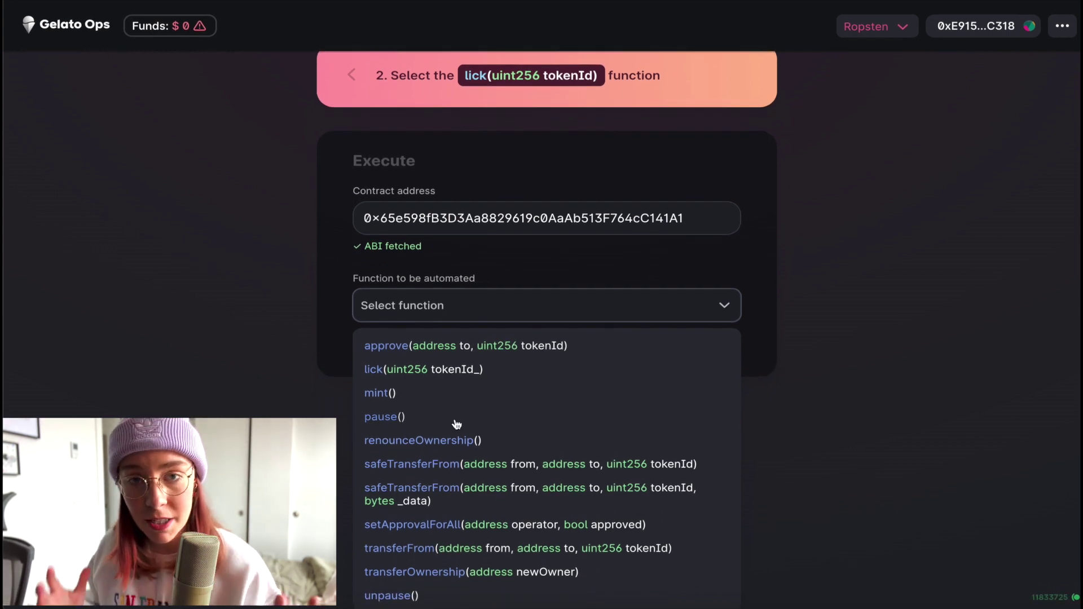
{"action": "left_click", "coordinate": [446, 371]}
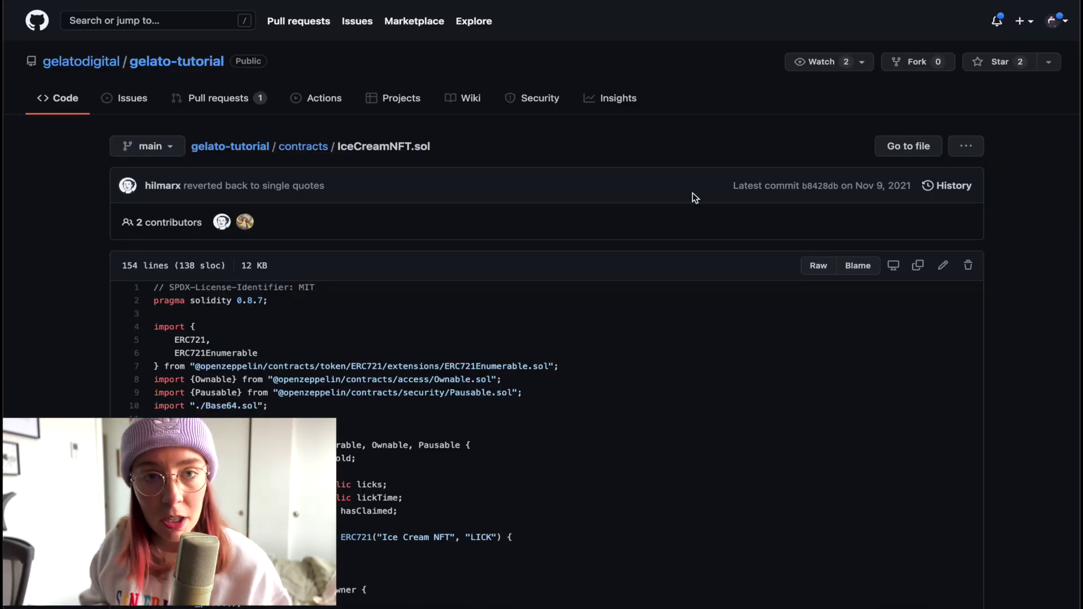
{"action": "scroll", "coordinate": [692, 192], "scroll_direction": "down", "scroll_amount": 1}
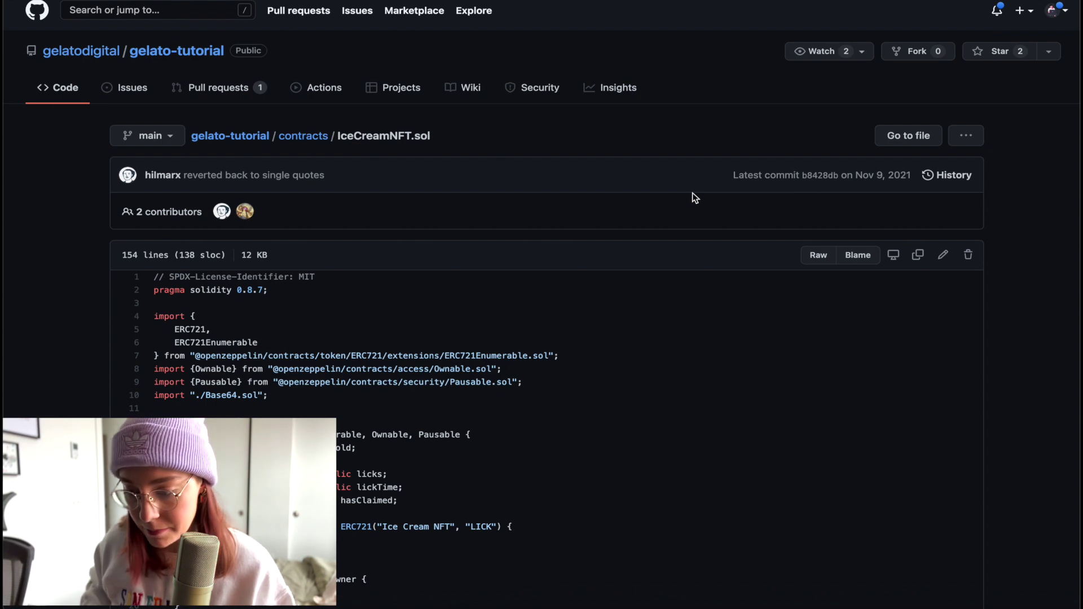
{"action": "scroll", "coordinate": [695, 197], "scroll_direction": "down", "scroll_amount": 5}
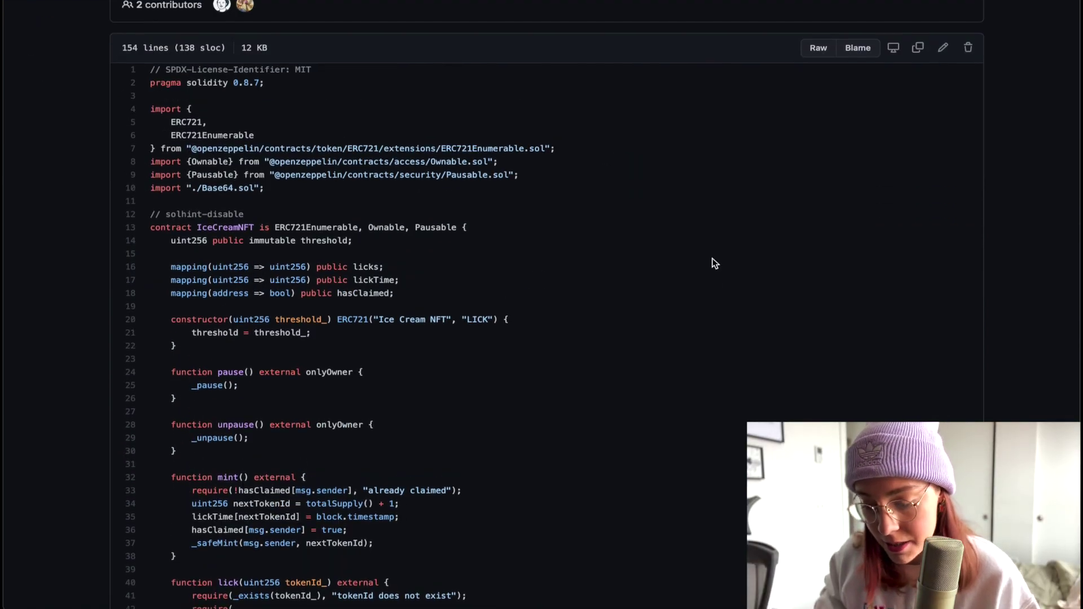
{"action": "scroll", "coordinate": [714, 264], "scroll_direction": "down", "scroll_amount": 6}
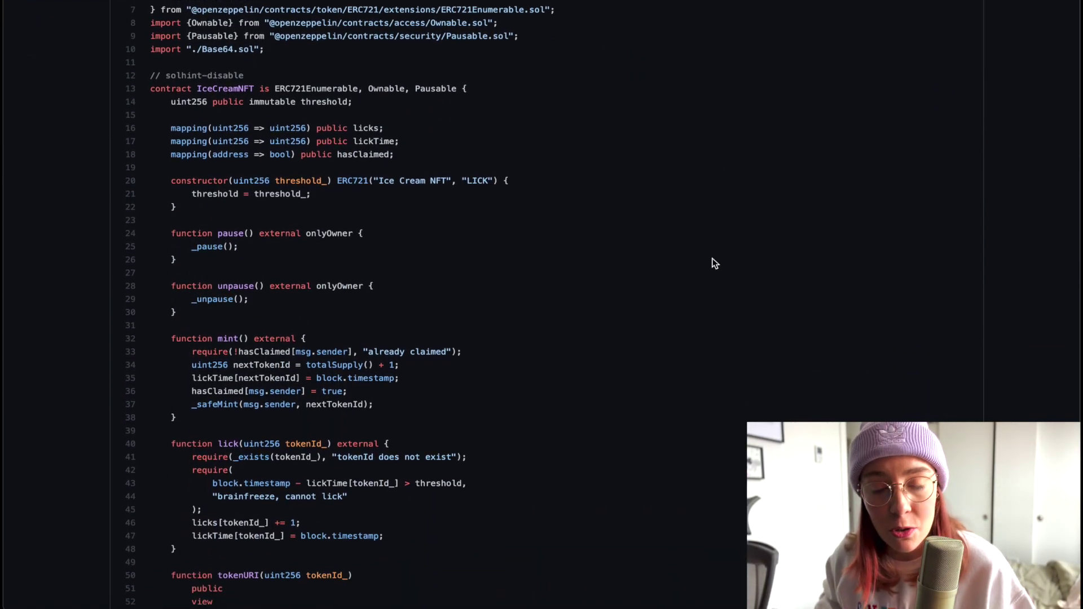
{"action": "scroll", "coordinate": [715, 264], "scroll_direction": "down", "scroll_amount": 2}
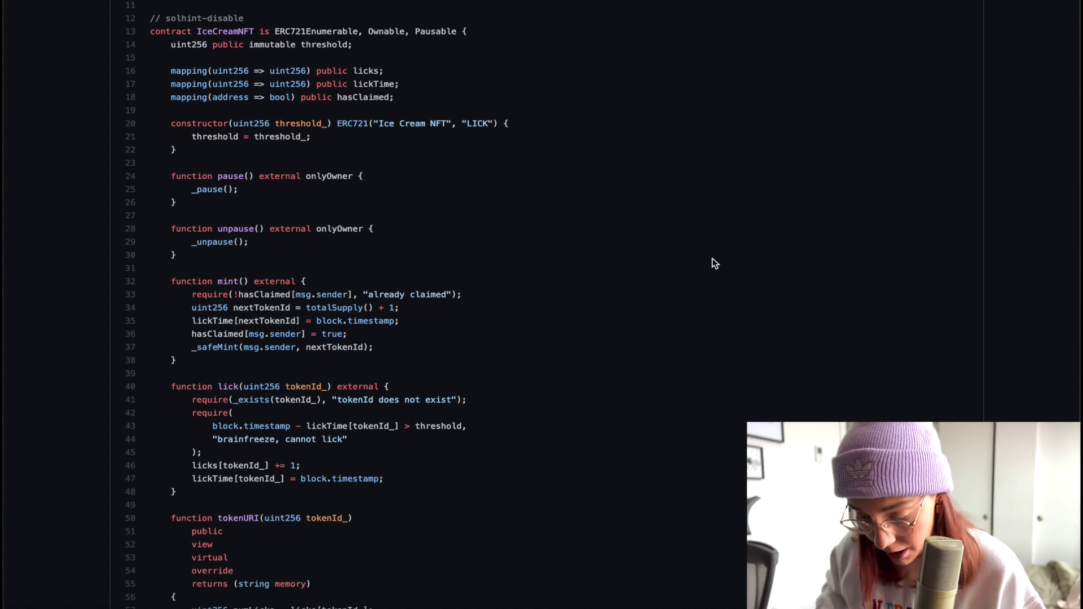
{"action": "scroll", "coordinate": [715, 264], "scroll_direction": "down", "scroll_amount": 1}
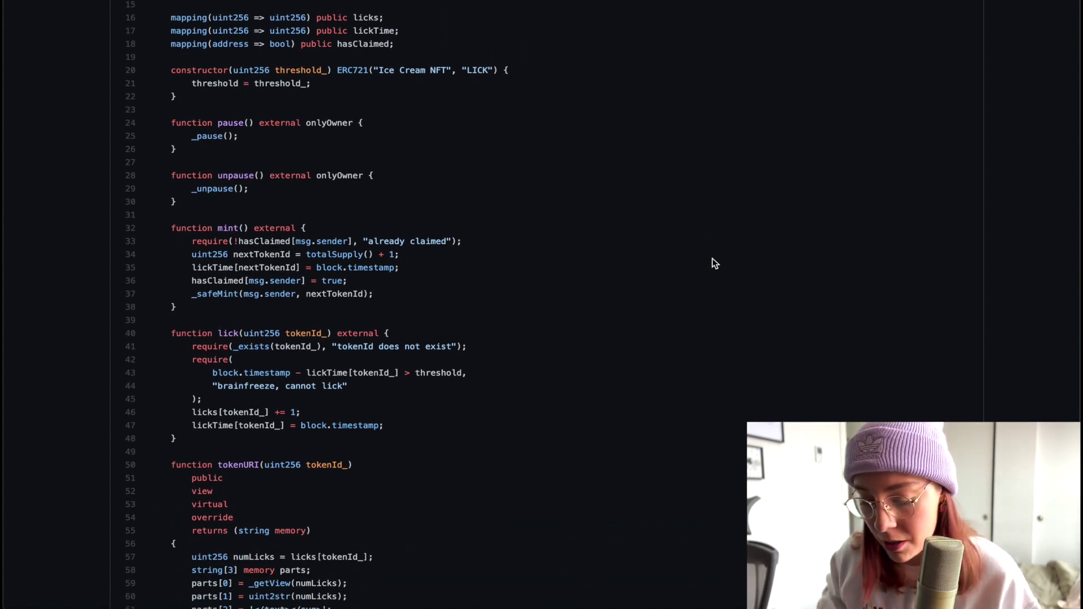
{"action": "scroll", "coordinate": [715, 263], "scroll_direction": "down", "scroll_amount": 5}
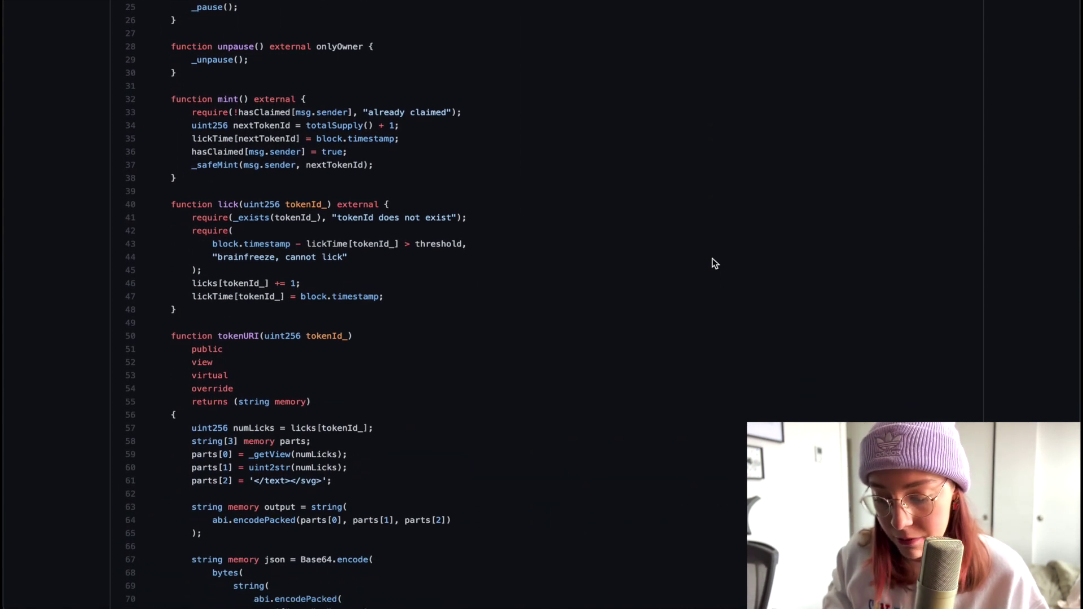
{"action": "scroll", "coordinate": [715, 263], "scroll_direction": "down", "scroll_amount": 2}
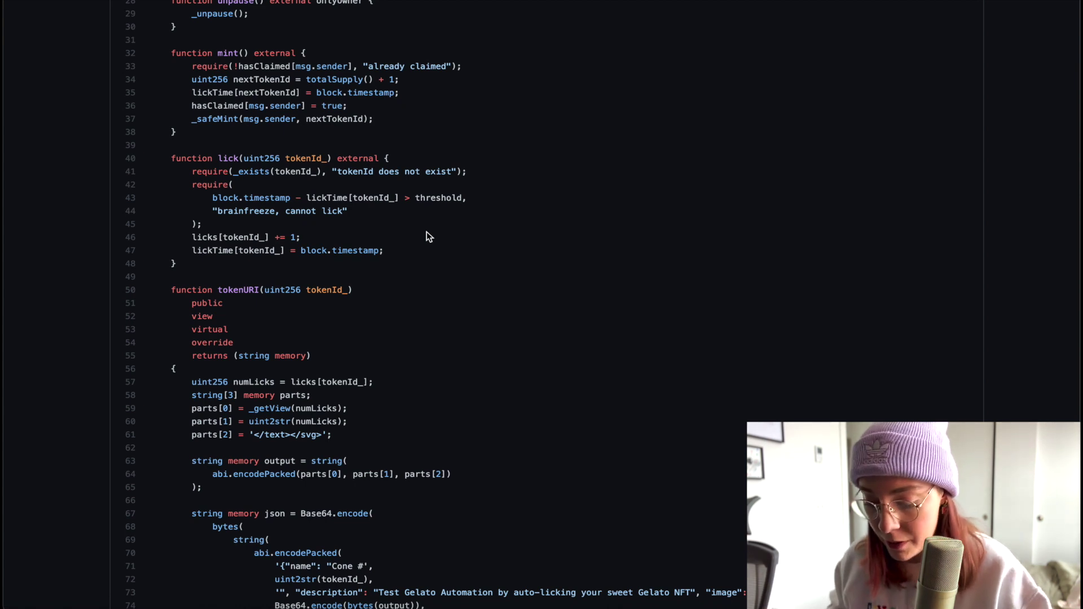
{"action": "scroll", "coordinate": [426, 236], "scroll_direction": "down", "scroll_amount": 1}
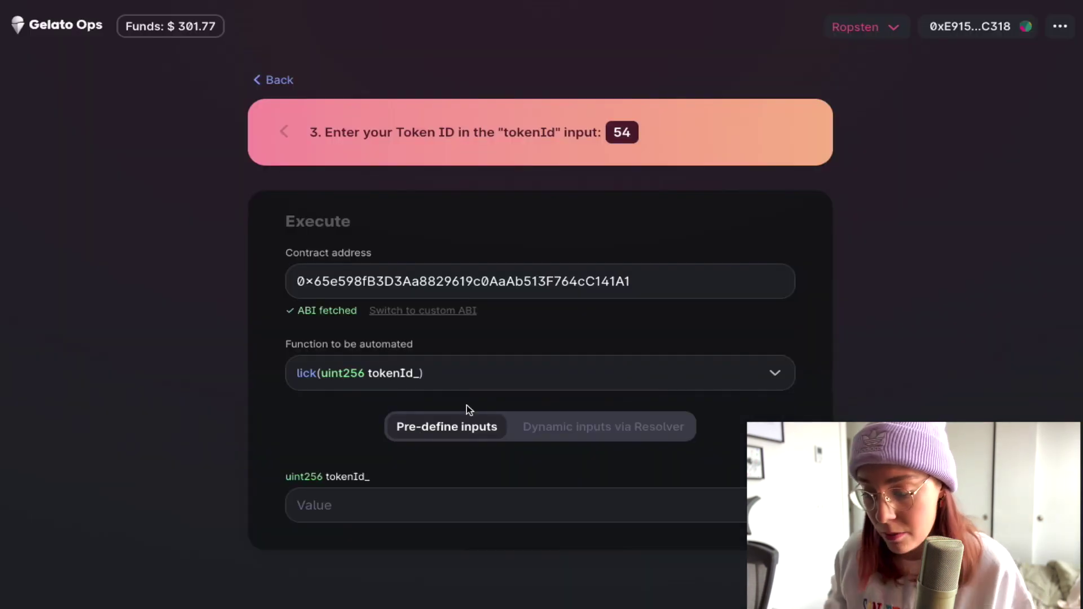
Enter tokenId 54 for lick and a 5-minute execution interval
{"action": "left_click", "coordinate": [445, 506]}
{"action": "type", "text": "54"}
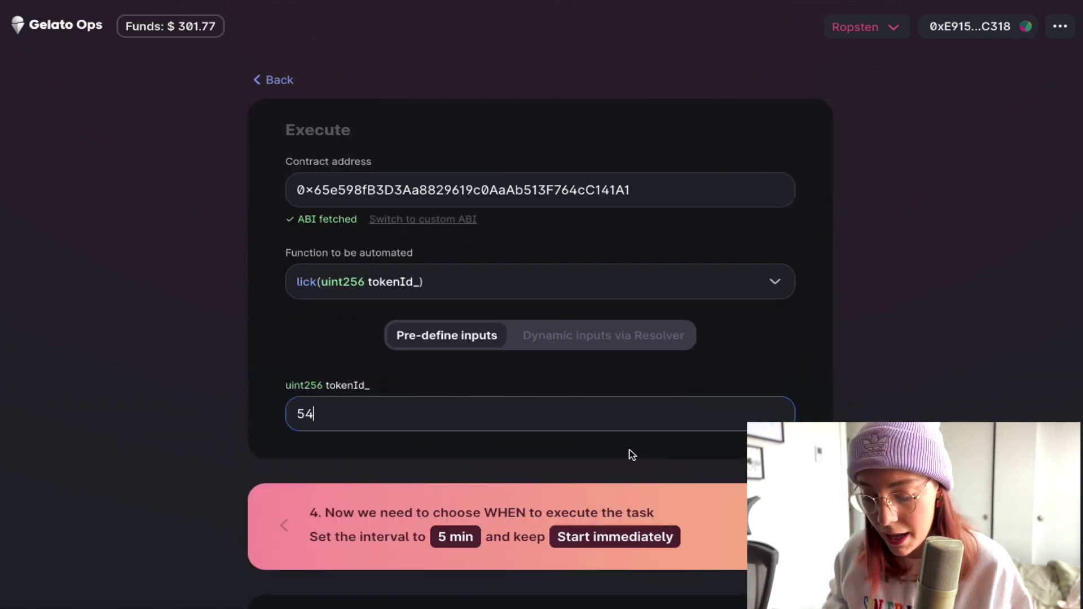
{"action": "scroll", "coordinate": [632, 454], "scroll_direction": "down", "scroll_amount": 6}
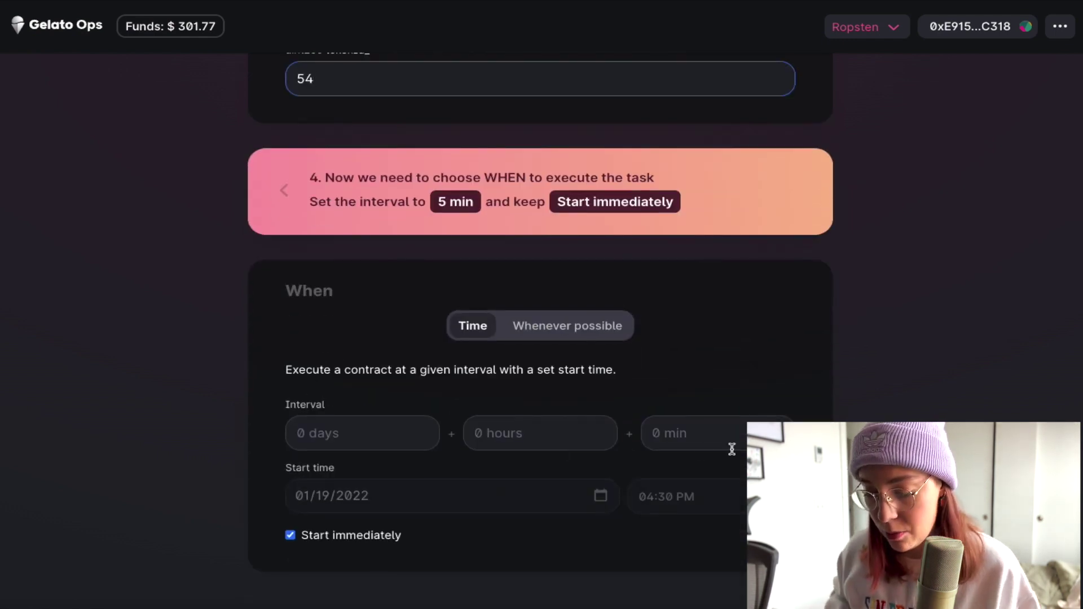
{"action": "left_click", "coordinate": [718, 438]}
{"action": "type", "text": "5"}
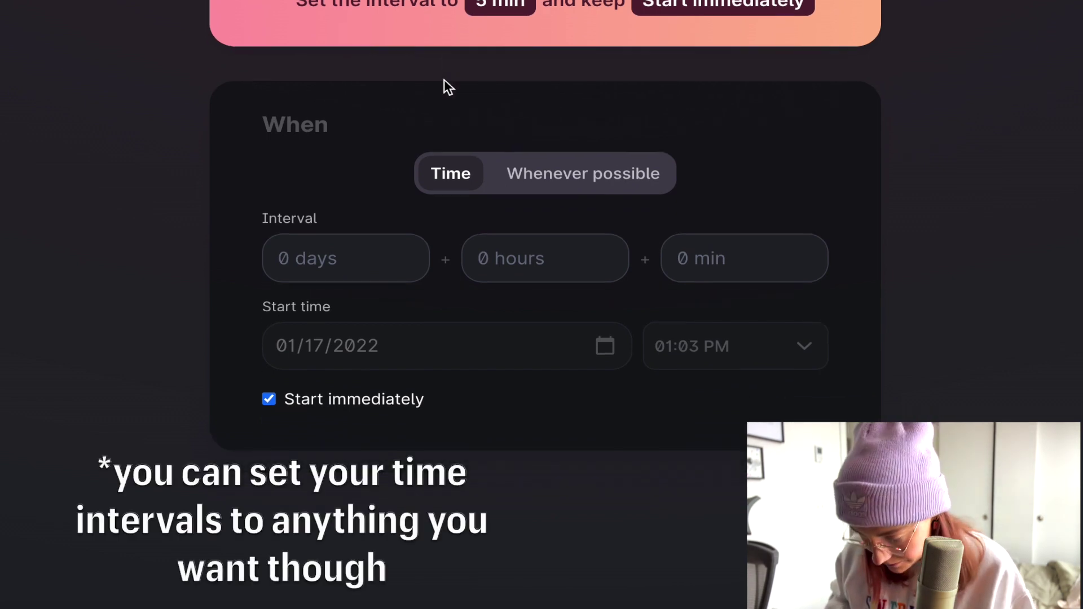
{"action": "left_click", "coordinate": [807, 277]}
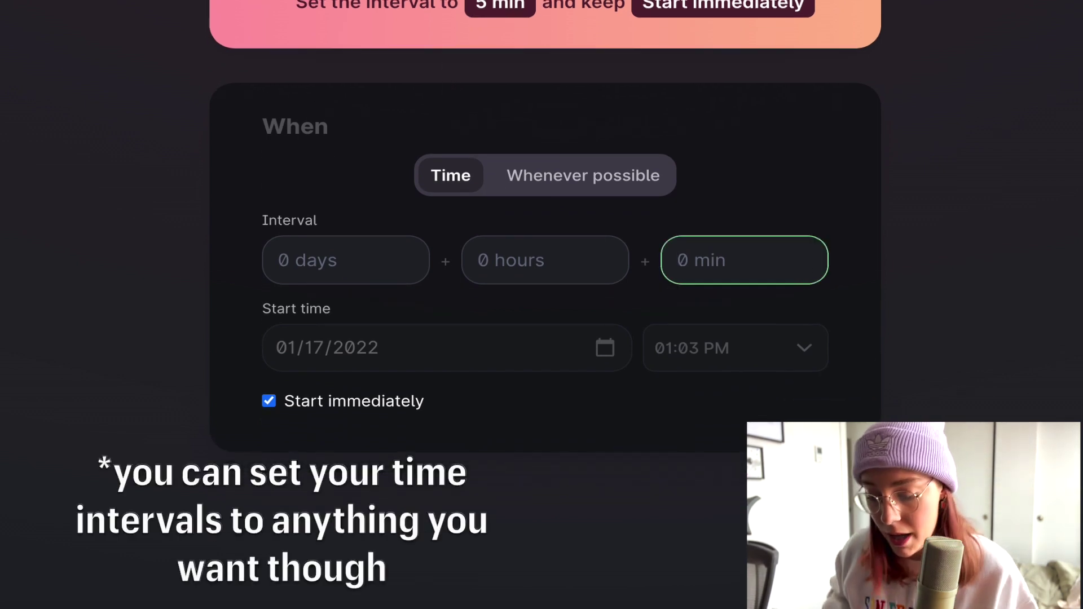
{"action": "type", "text": "5"}
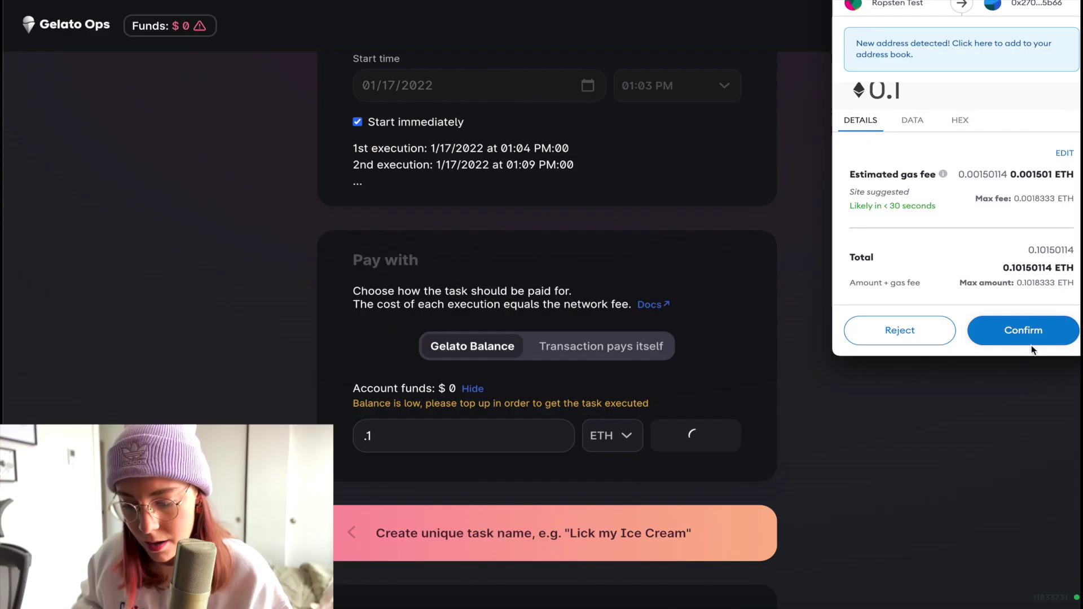
Confirm the 0.1 ETH deposit and name the task 'Lick Sarah's Ice Cream'
{"action": "left_click", "coordinate": [1028, 333]}
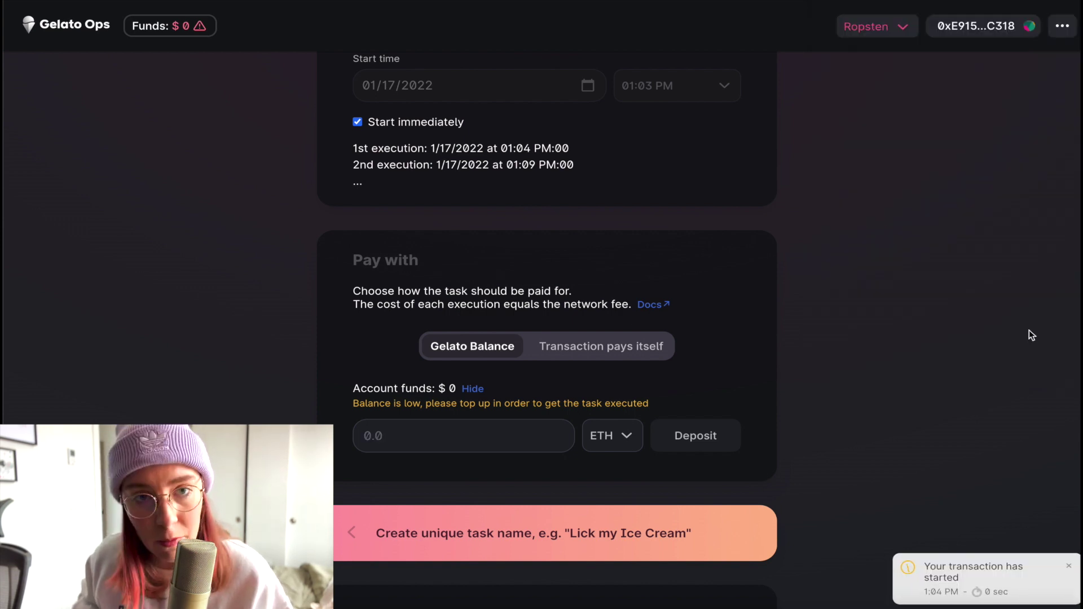
{"action": "scroll", "coordinate": [887, 382], "scroll_direction": "down", "scroll_amount": 4}
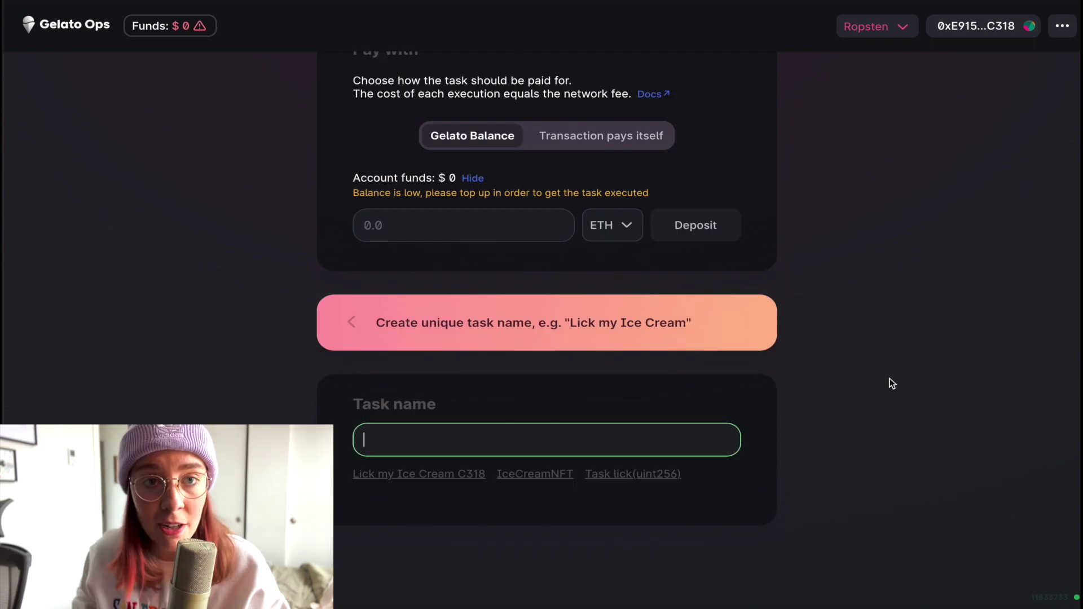
{"action": "left_click", "coordinate": [624, 434]}
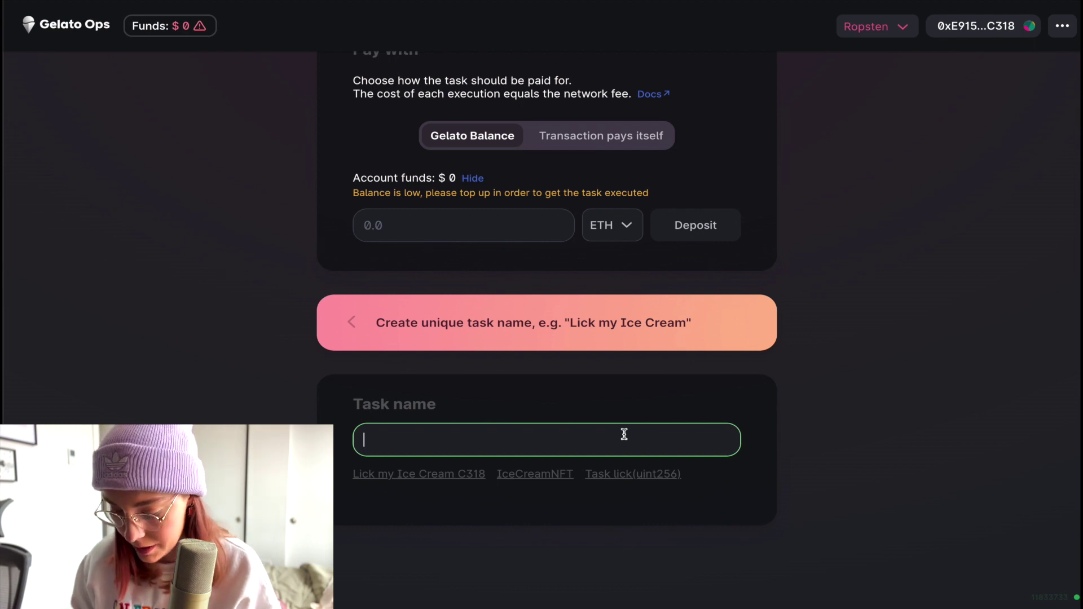
{"action": "type", "text": "Lick"}
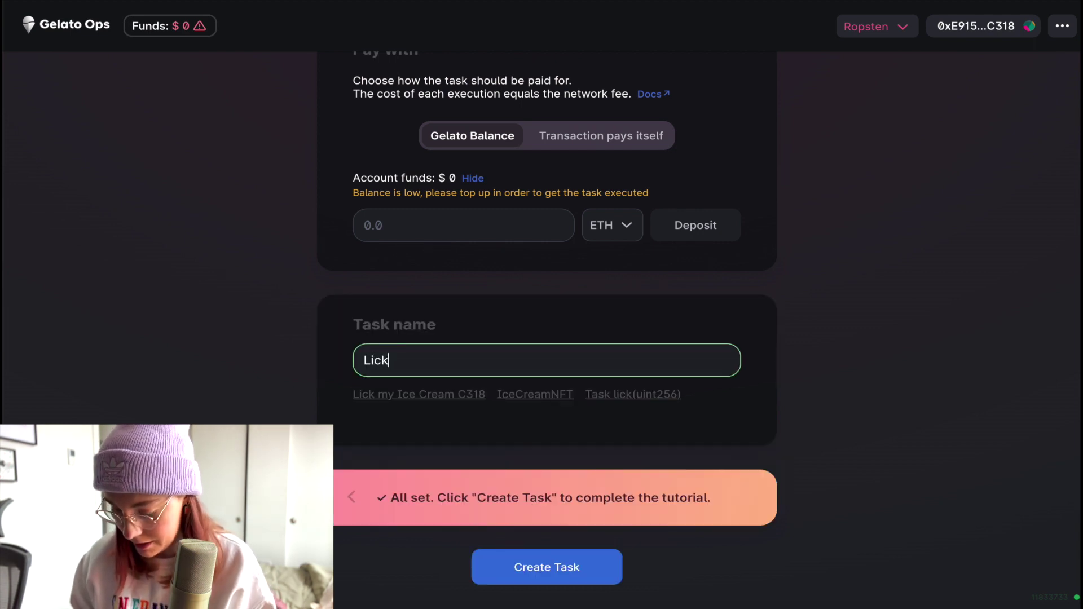
{"action": "type", "text": " Sarah's"}
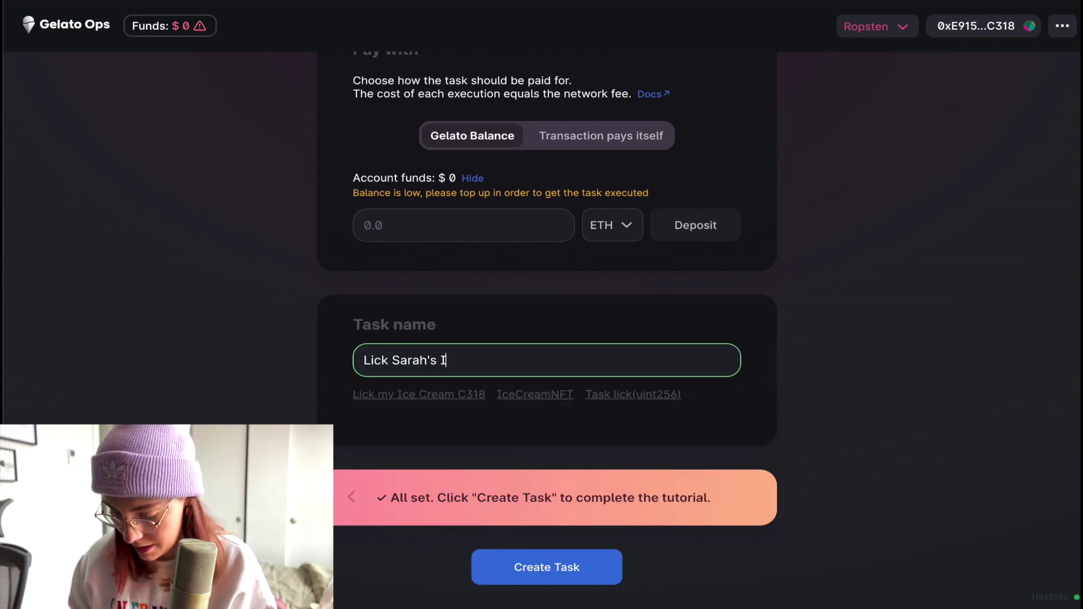
{"action": "type", "text": " Ice Cream"}
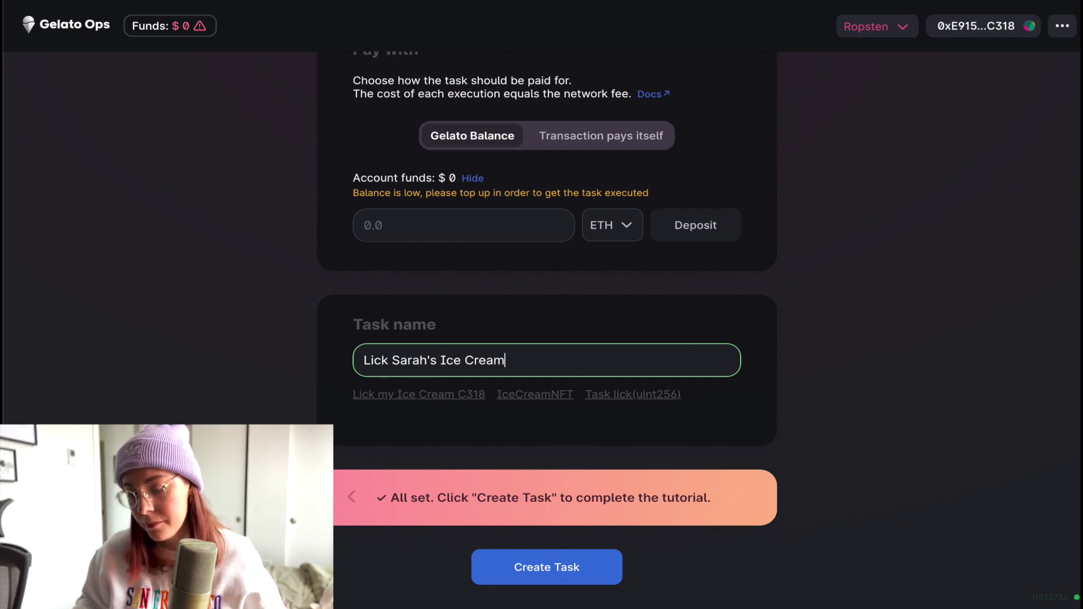
{"action": "left_click", "coordinate": [774, 337]}
{"action": "scroll", "coordinate": [774, 336], "scroll_direction": "down", "scroll_amount": 1}
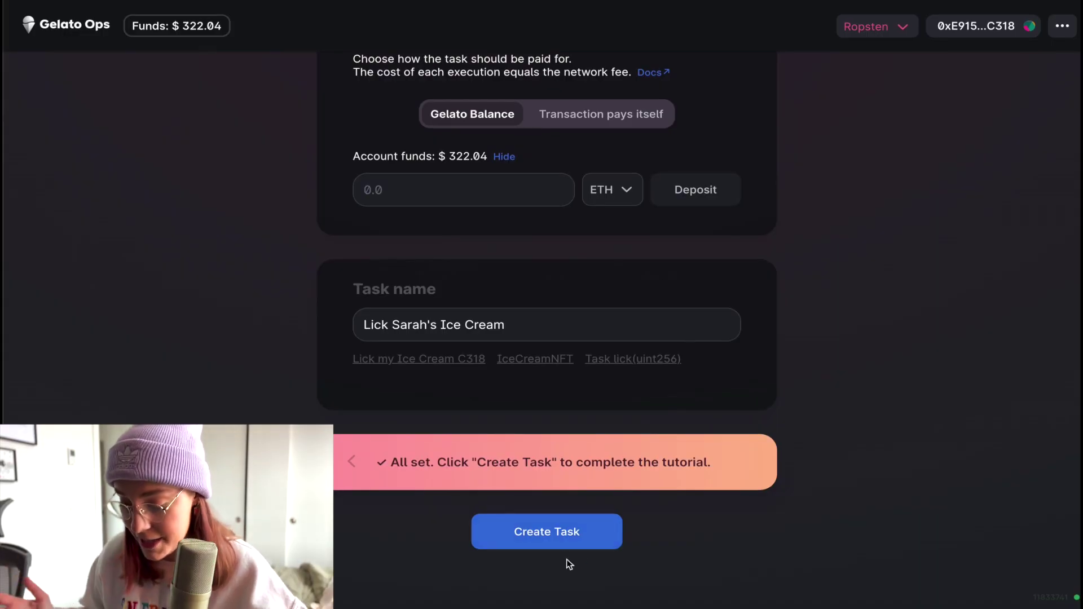
Create the lick task and view its details down to the three executions on 1/17/2022
{"action": "left_click", "coordinate": [559, 532]}
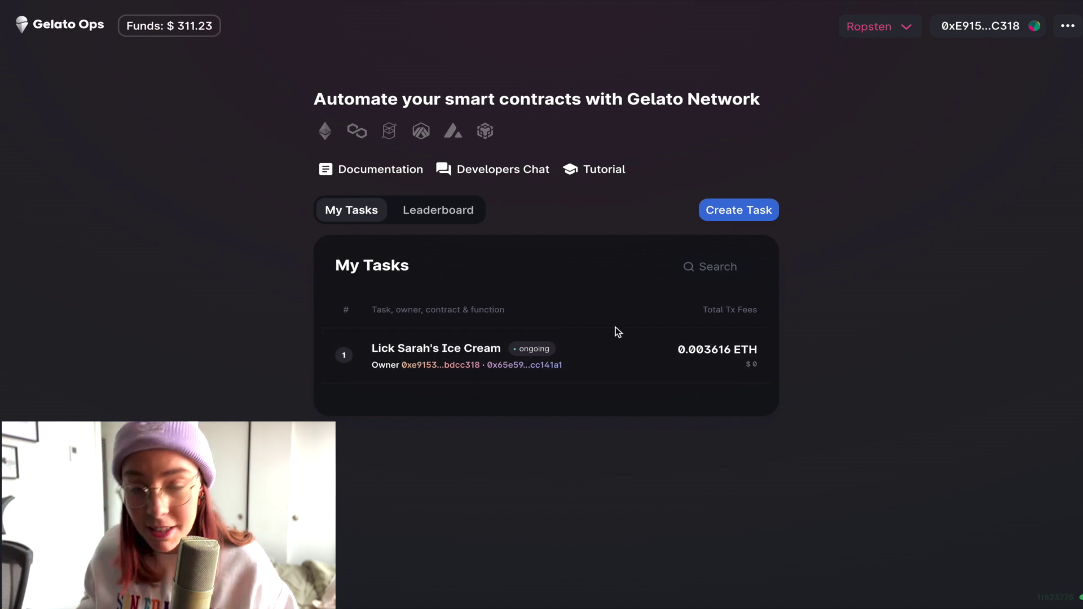
{"action": "left_click", "coordinate": [625, 355]}
{"action": "scroll", "coordinate": [794, 380], "scroll_direction": "down", "scroll_amount": 5}
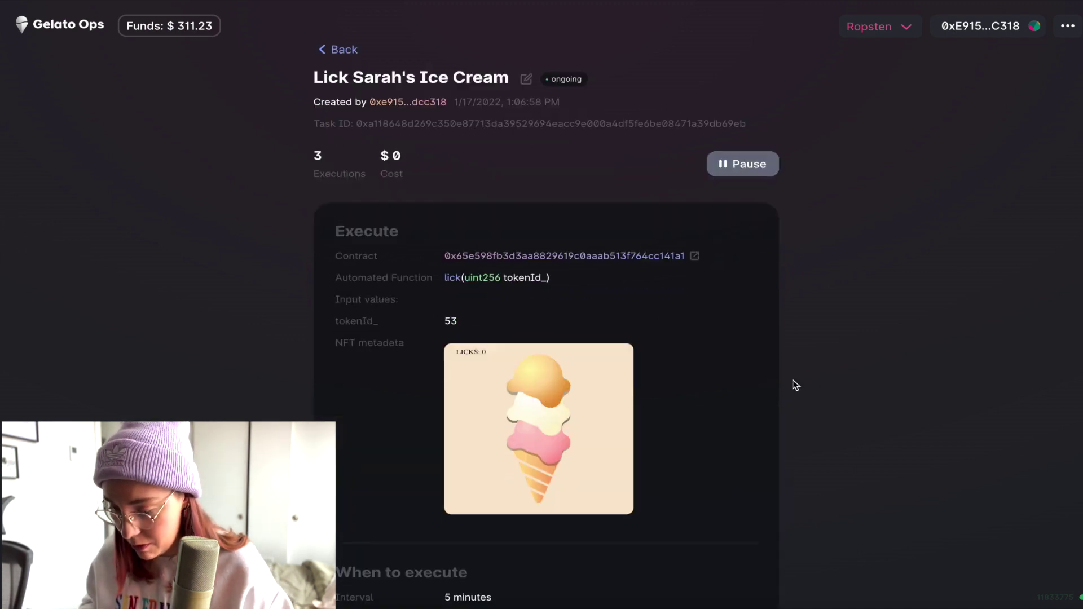
{"action": "scroll", "coordinate": [720, 205], "scroll_direction": "down", "scroll_amount": 1}
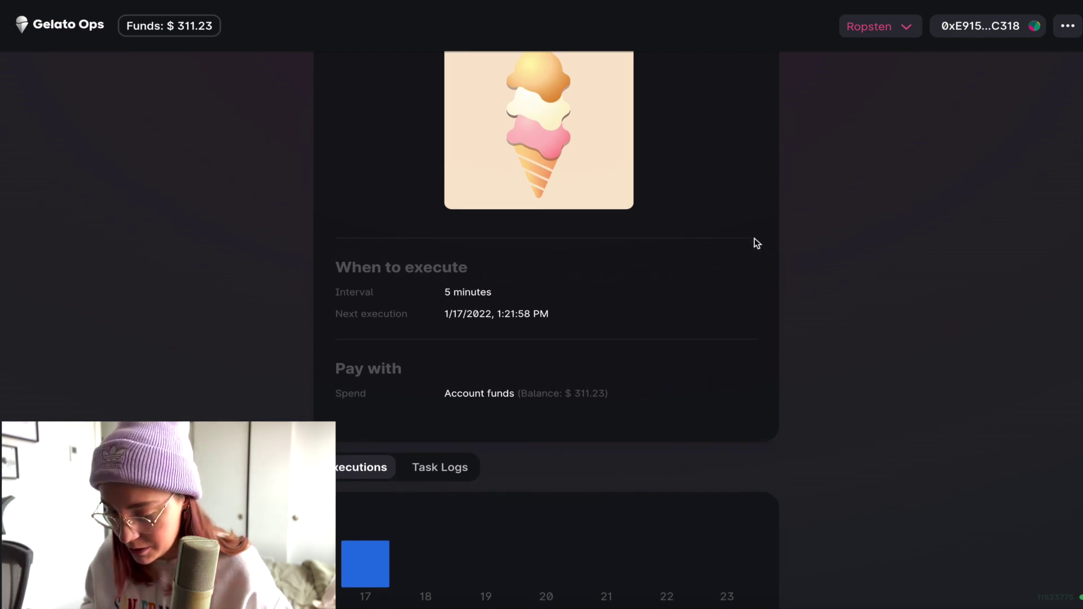
{"action": "scroll", "coordinate": [754, 238], "scroll_direction": "down", "scroll_amount": 1}
{"action": "scroll", "coordinate": [754, 238], "scroll_direction": "down", "scroll_amount": 5}
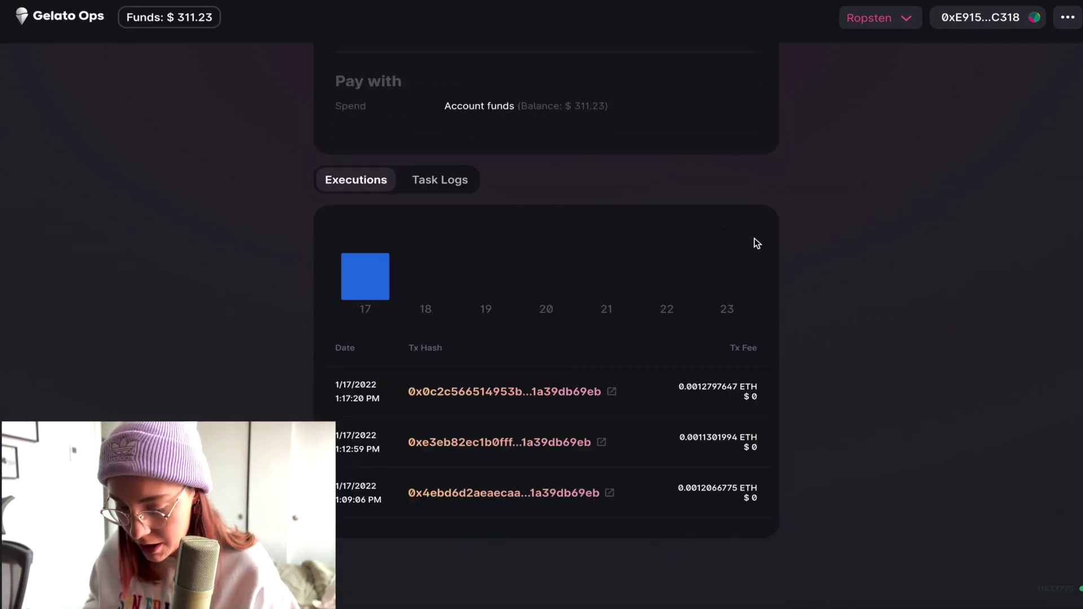